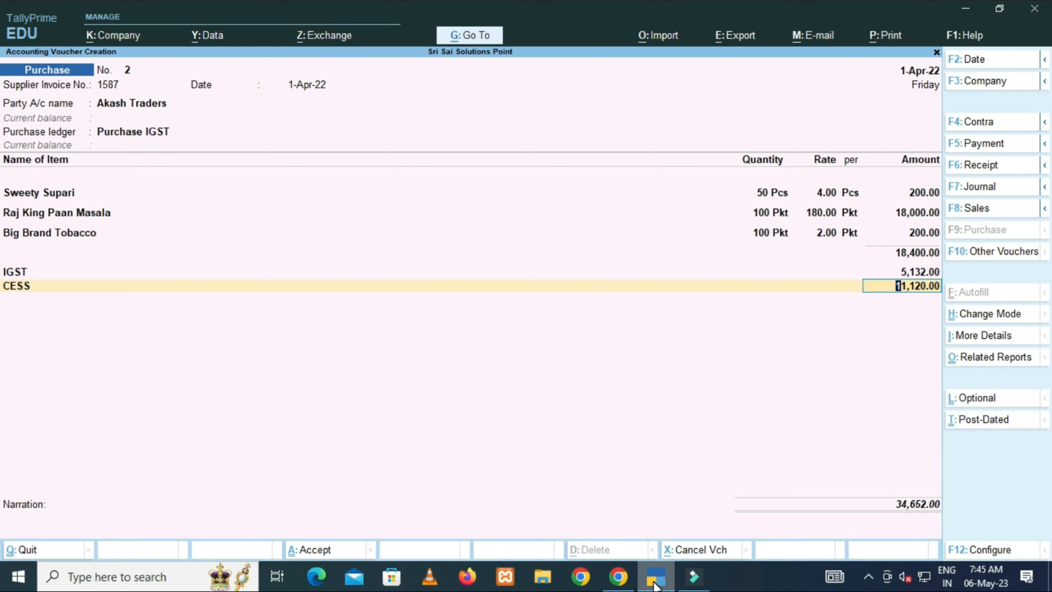
# Review the GST tax analysis of the purchase voucher for each of its three stock items, then return to the voucher
pyautogui.press('Return')
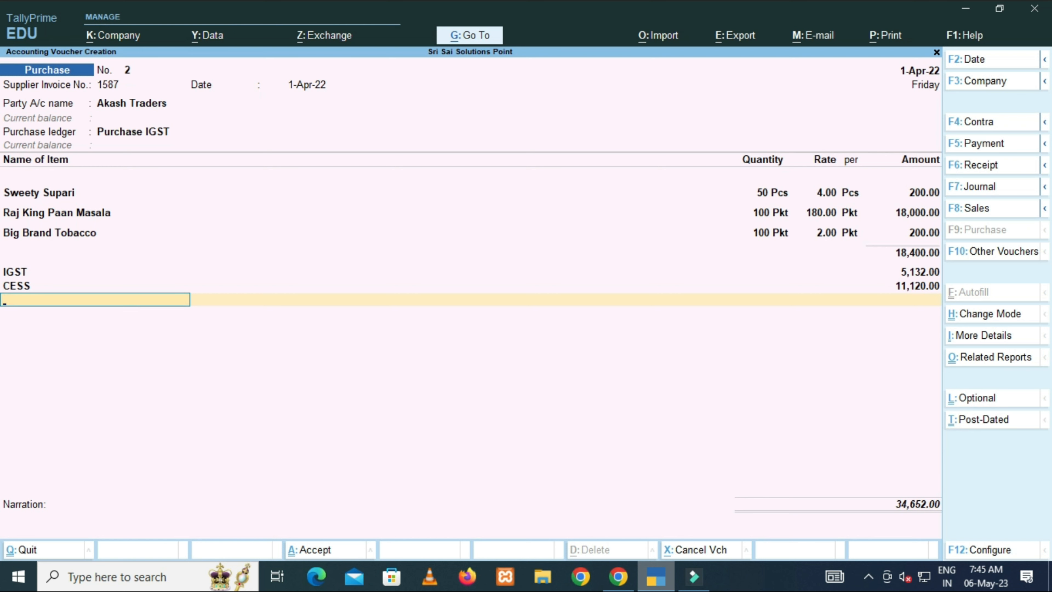
pyautogui.click(979, 359)
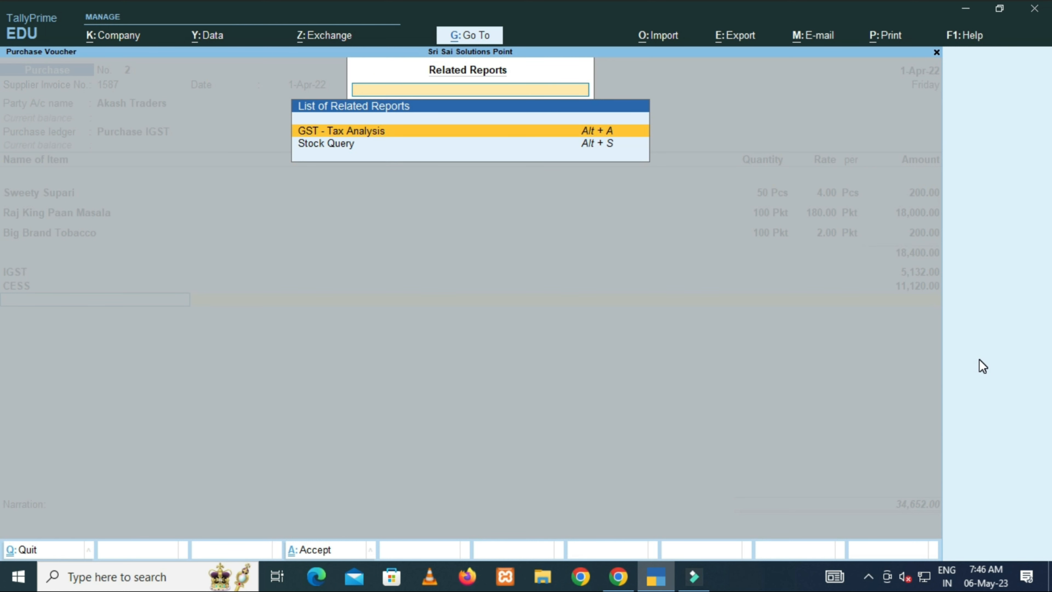
pyautogui.press('Return')
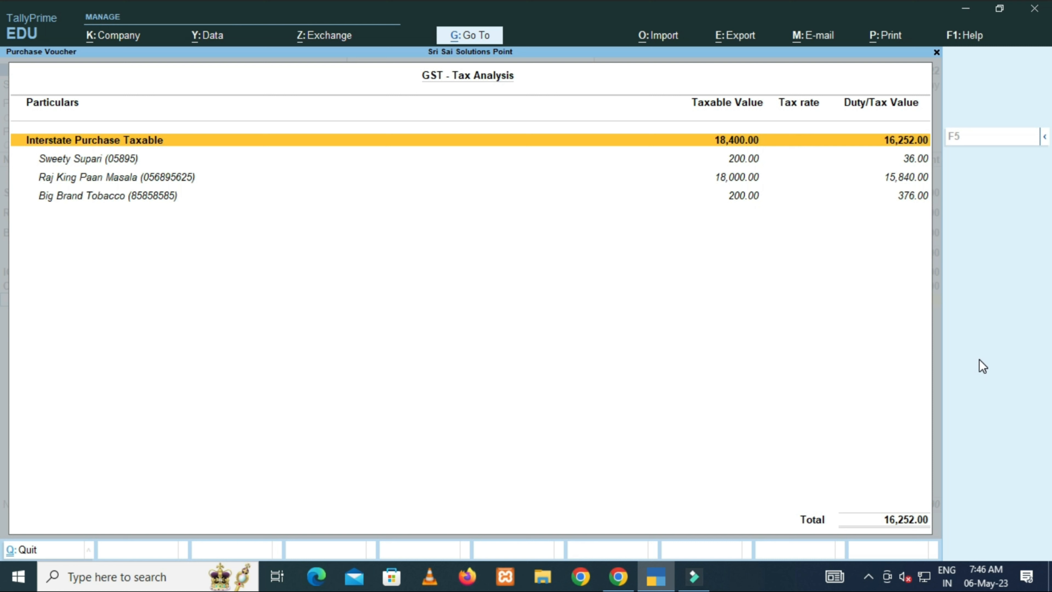
pyautogui.press('Down')
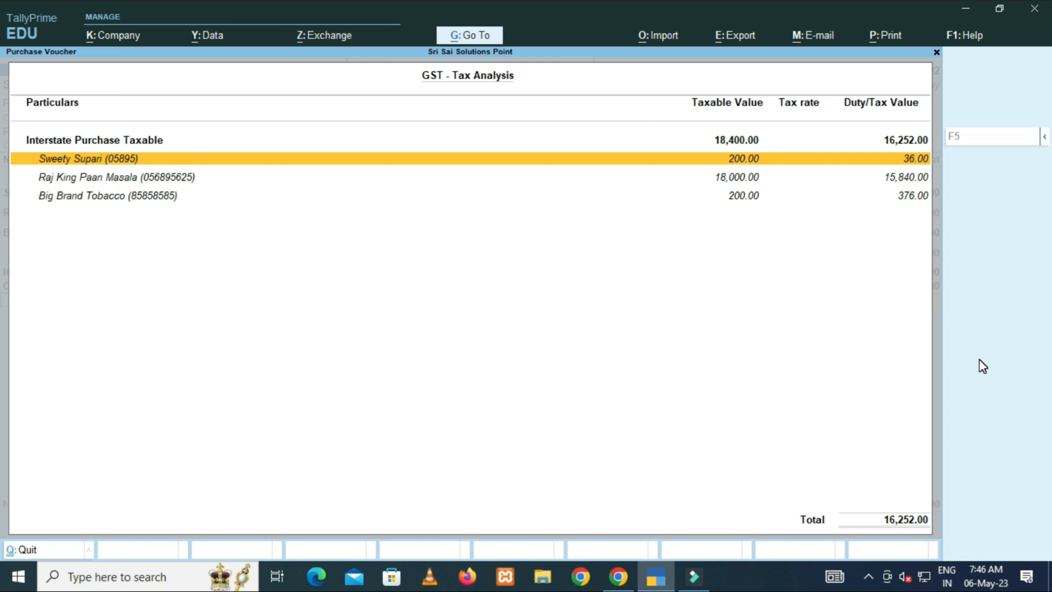
pyautogui.press('Down')
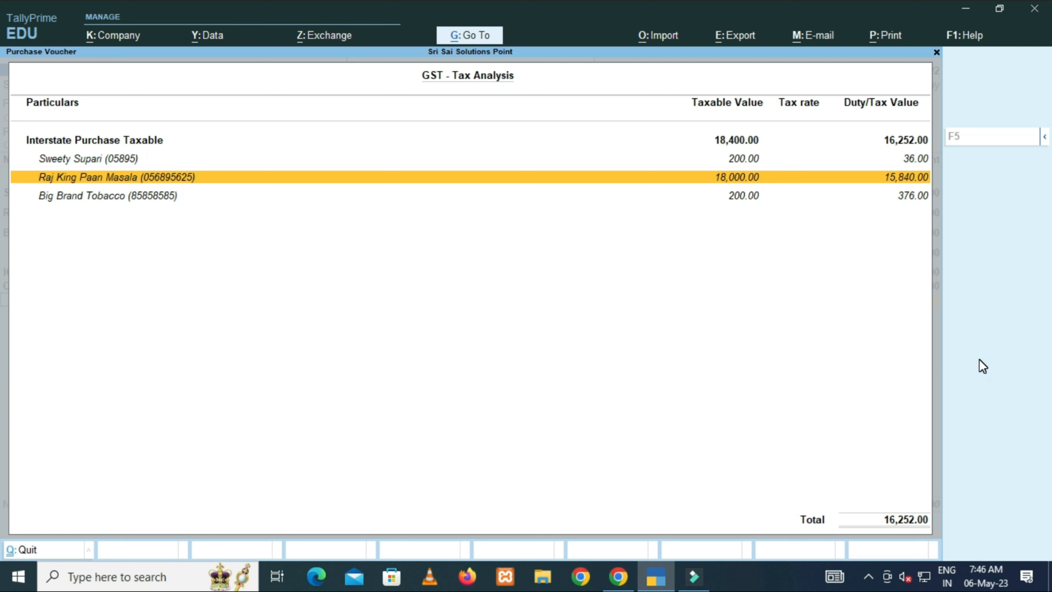
pyautogui.press('Down')
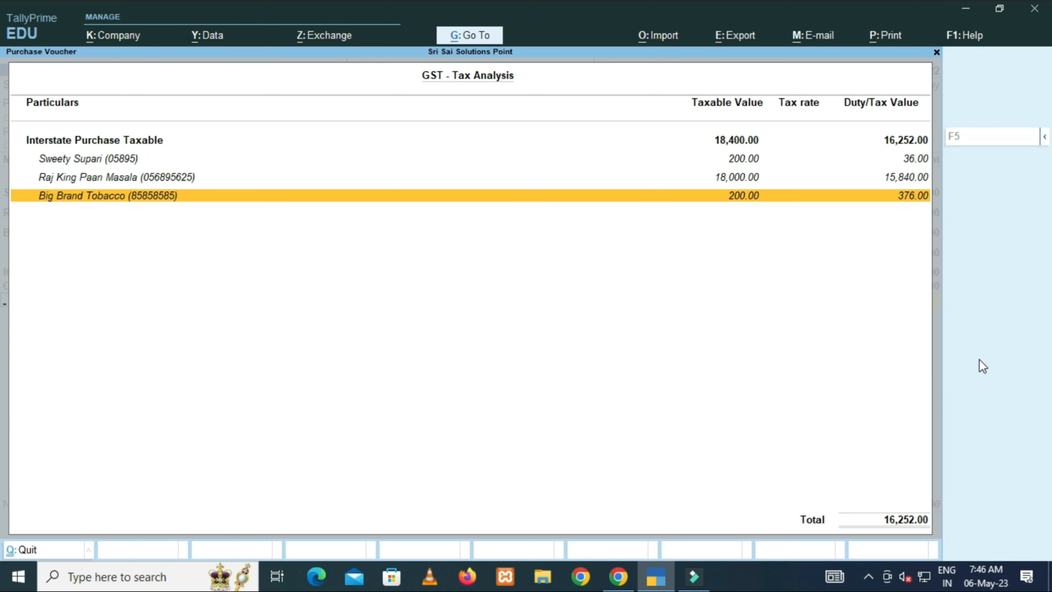
pyautogui.press('Escape')
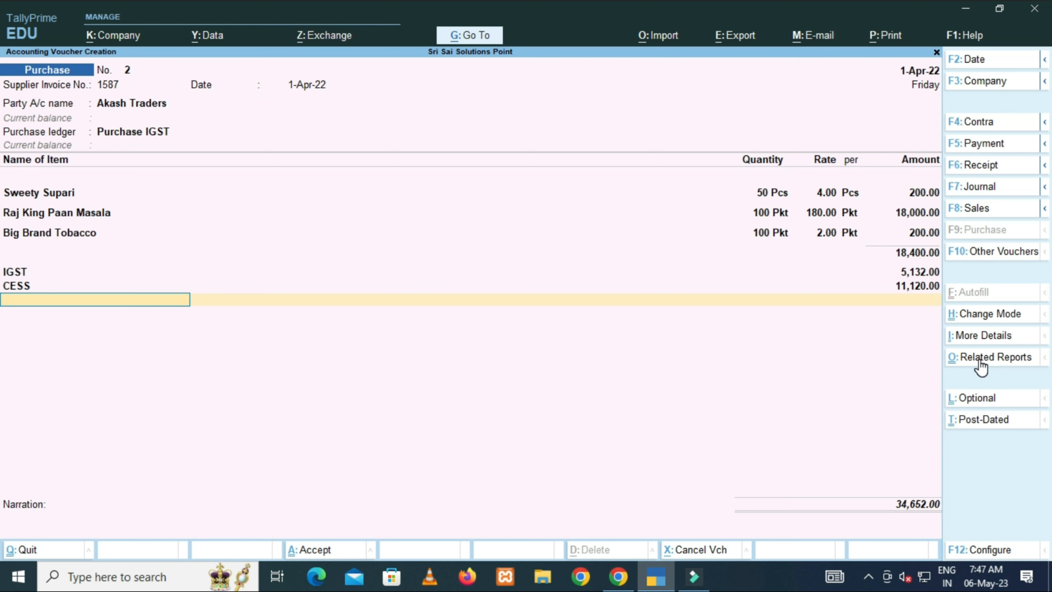
pyautogui.press('Up')
pyautogui.press('Up')
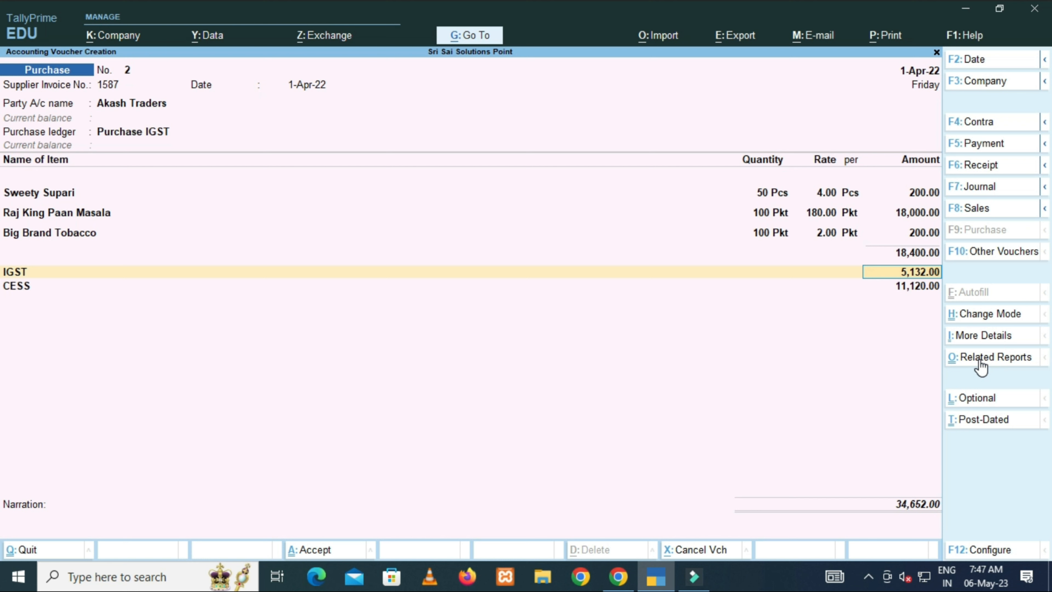
pyautogui.press('Return')
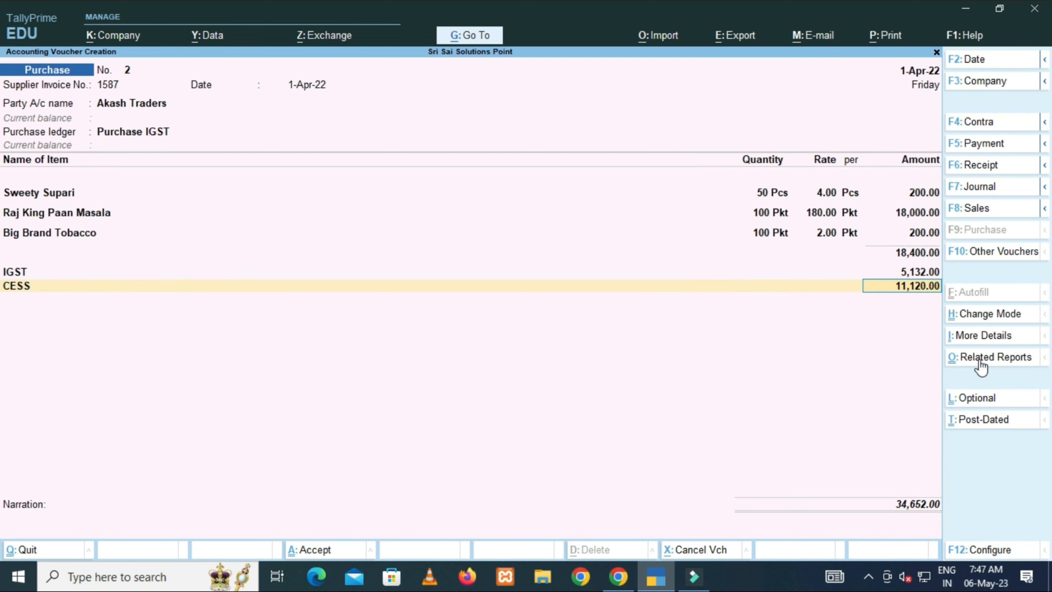
pyautogui.press('Return')
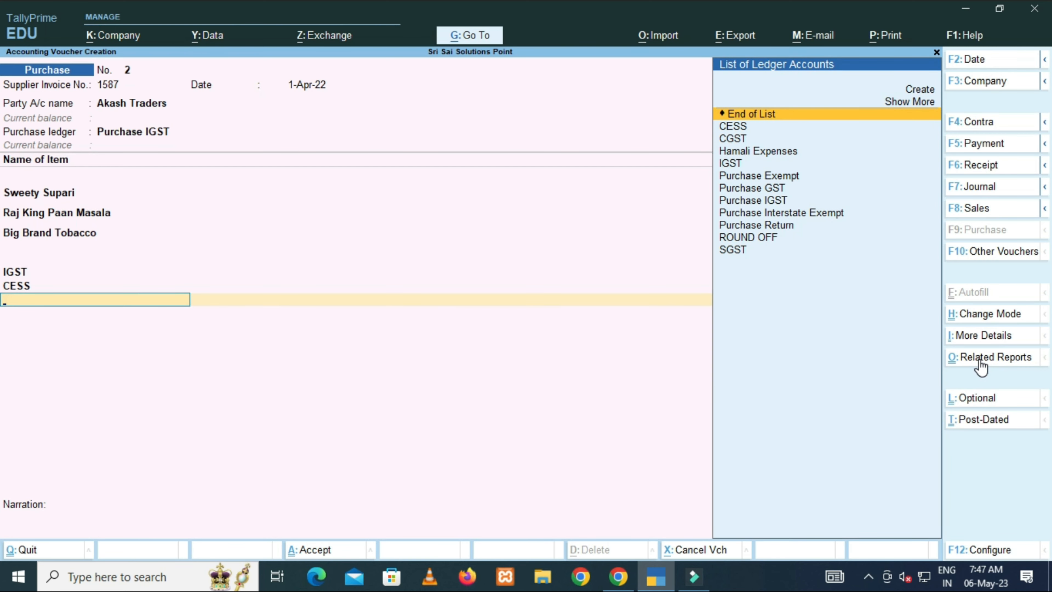
pyautogui.hotkey('alt', 'c')
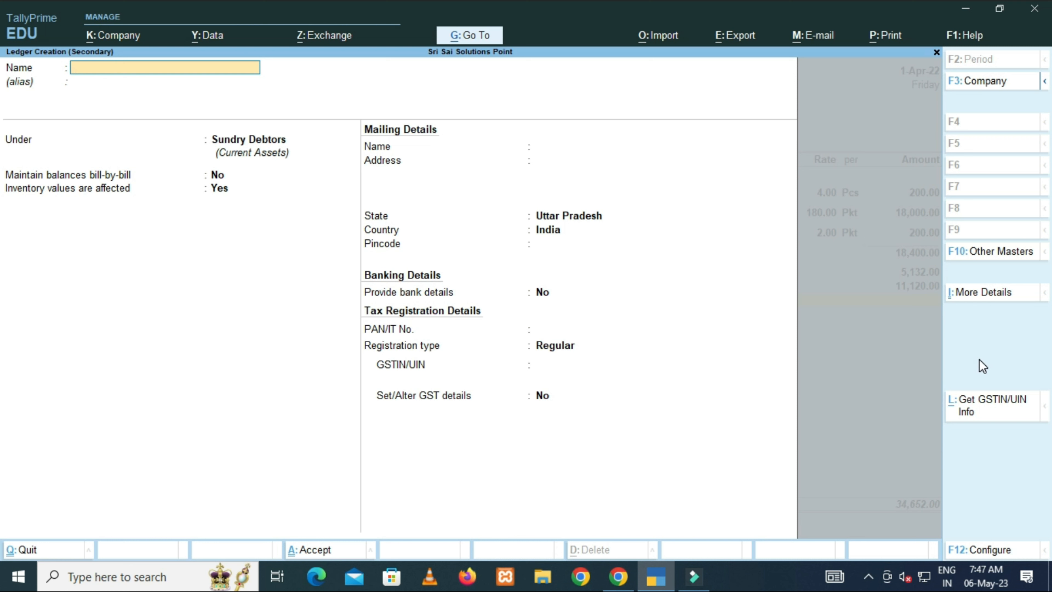
pyautogui.write('Laber Expenses')
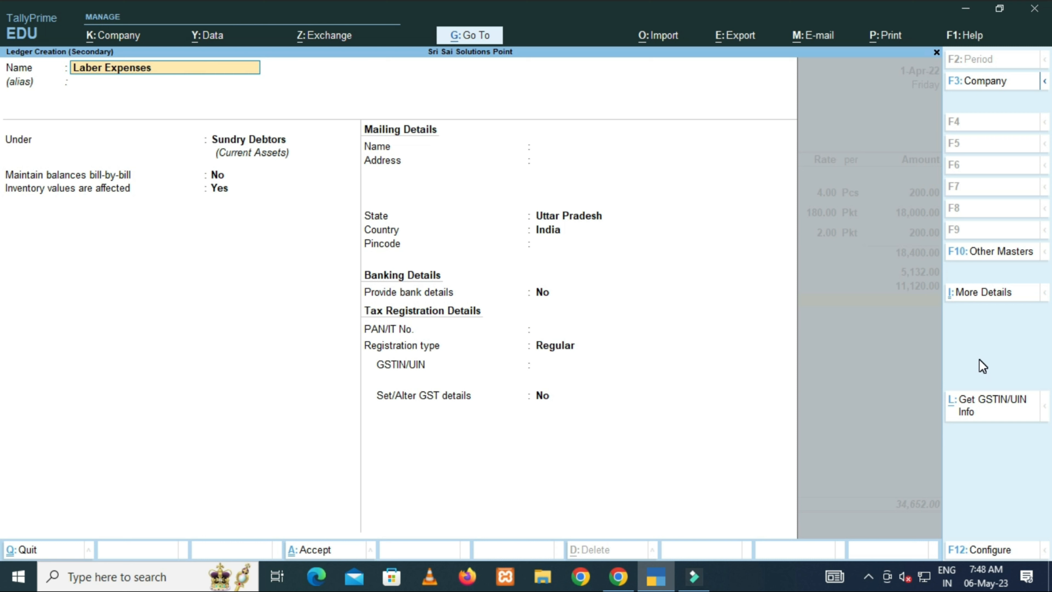
pyautogui.press('Return')
pyautogui.write('@')
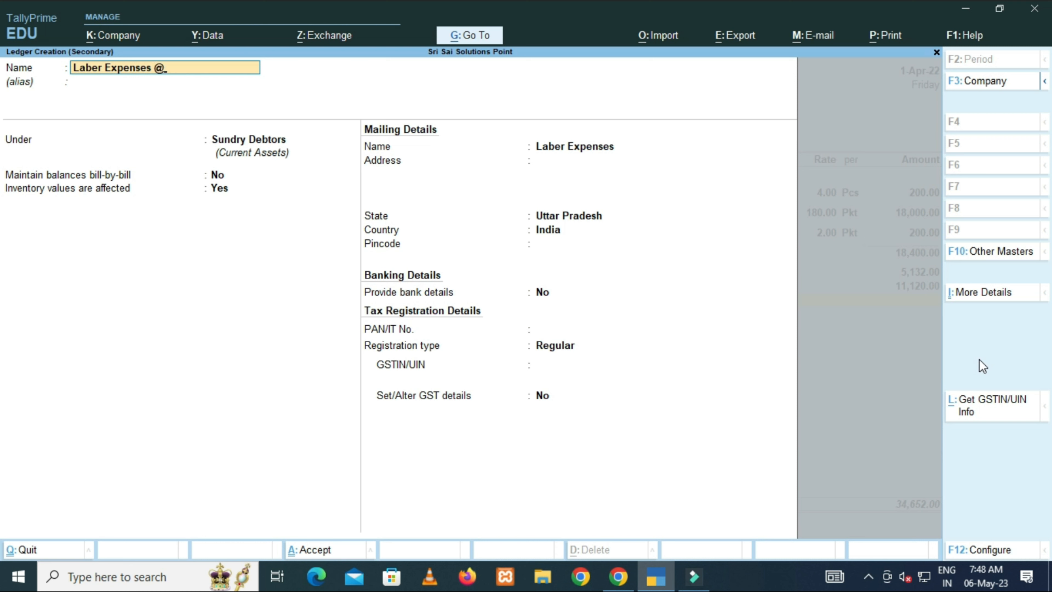
pyautogui.write('18%')
pyautogui.press('Return')
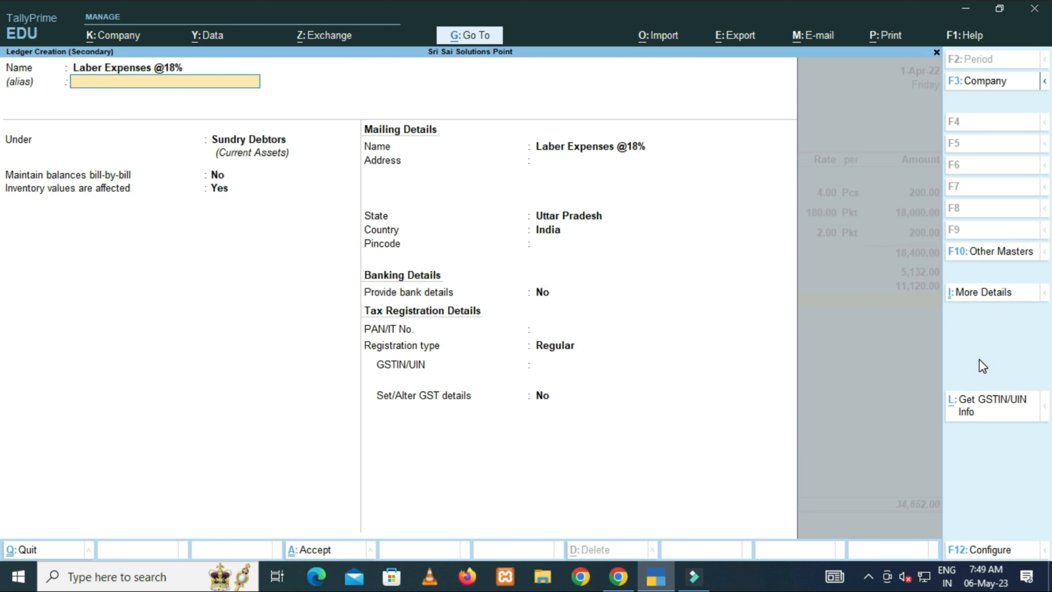
# Place the ledger under Indirect Expenses, with inventory values unaffected, ledger type Not Applicable and GST Applicable
pyautogui.press('Return')
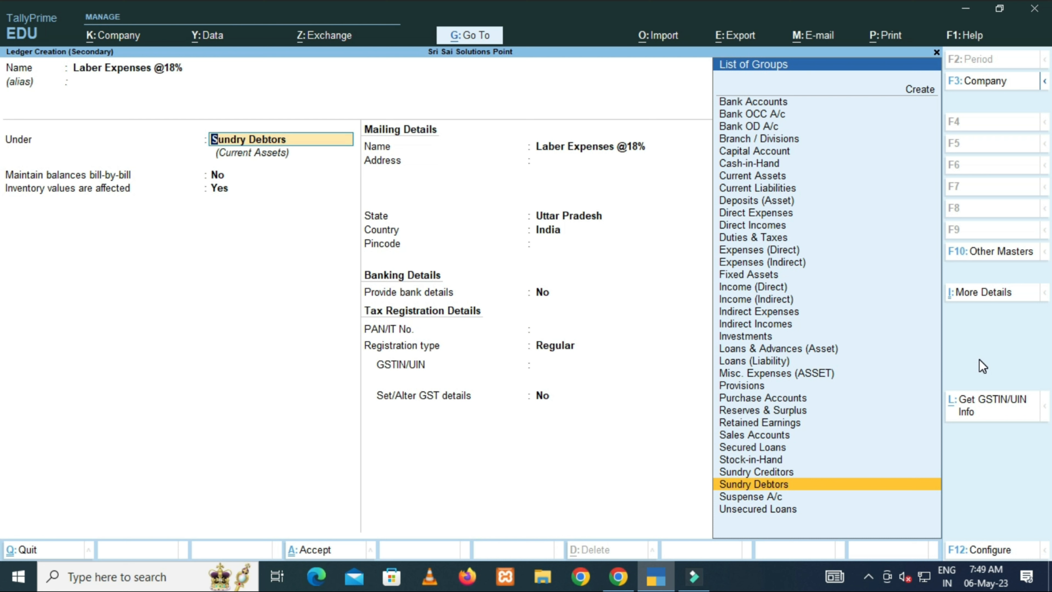
pyautogui.write('Ind')
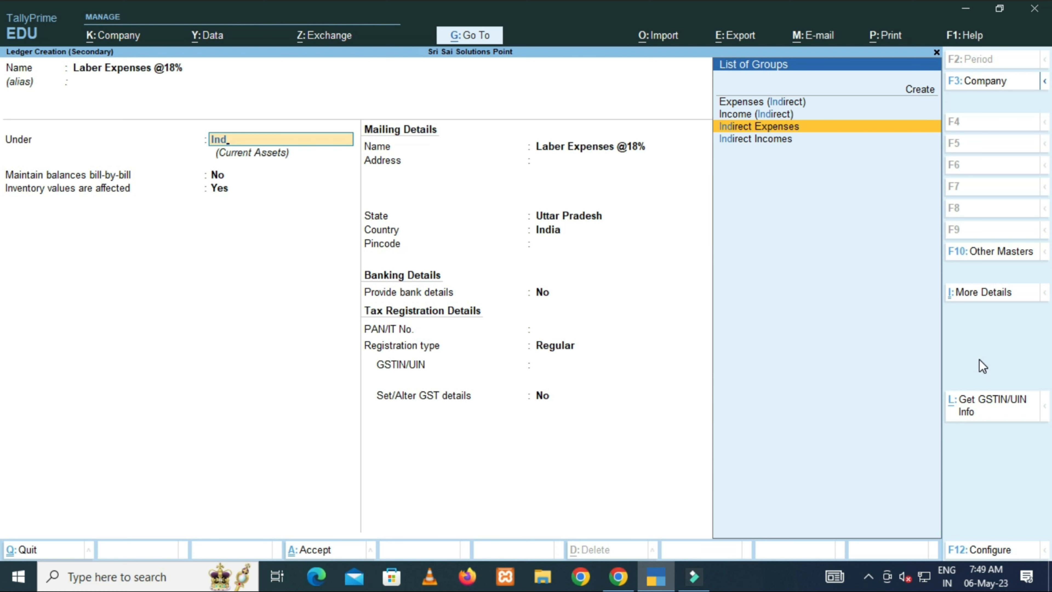
pyautogui.press('Return')
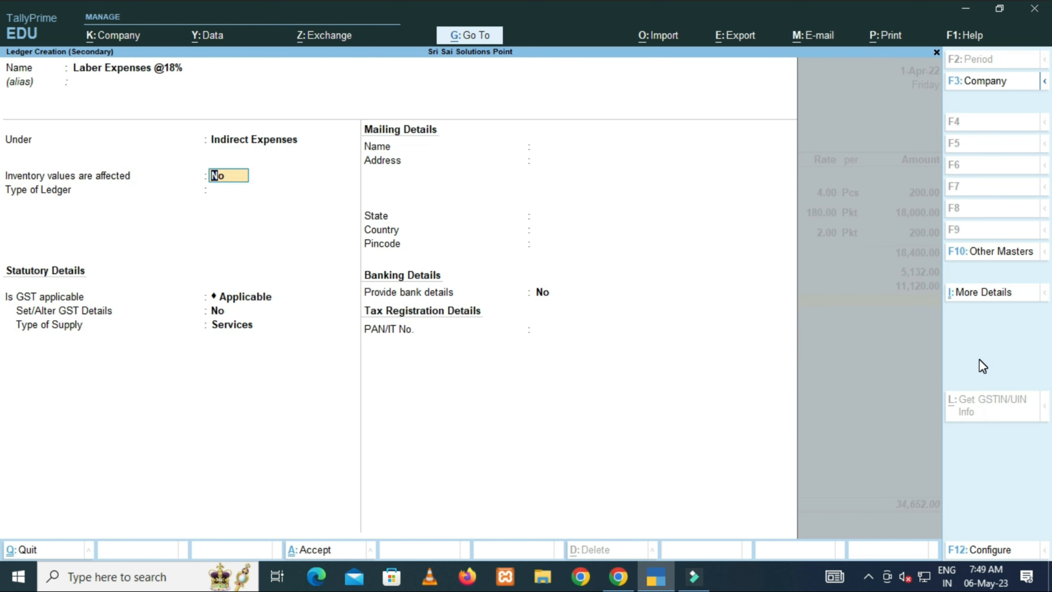
pyautogui.press('Return')
pyautogui.press('Return')
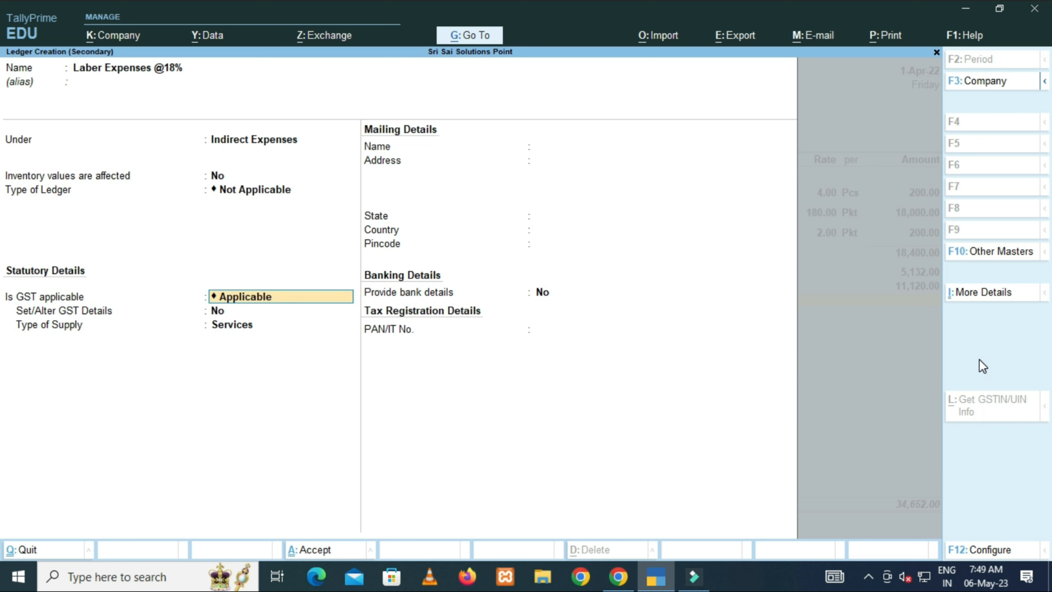
pyautogui.press('Return')
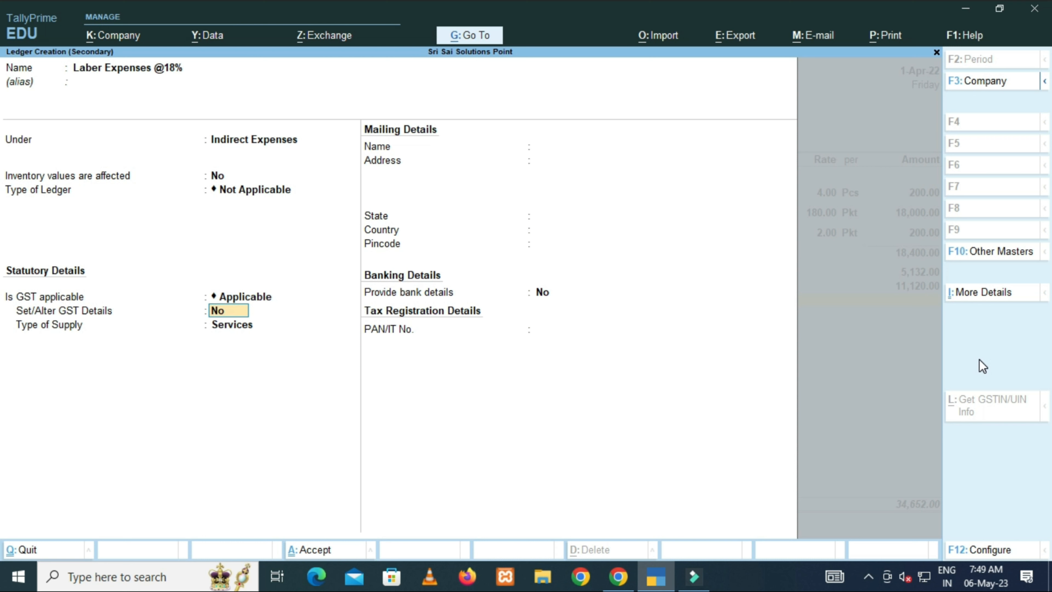
# Enable GST details for the ledger and enter HSN/SAC 07856, keeping the nature of transaction as Not Applicable
pyautogui.write('y')
pyautogui.press('Return')
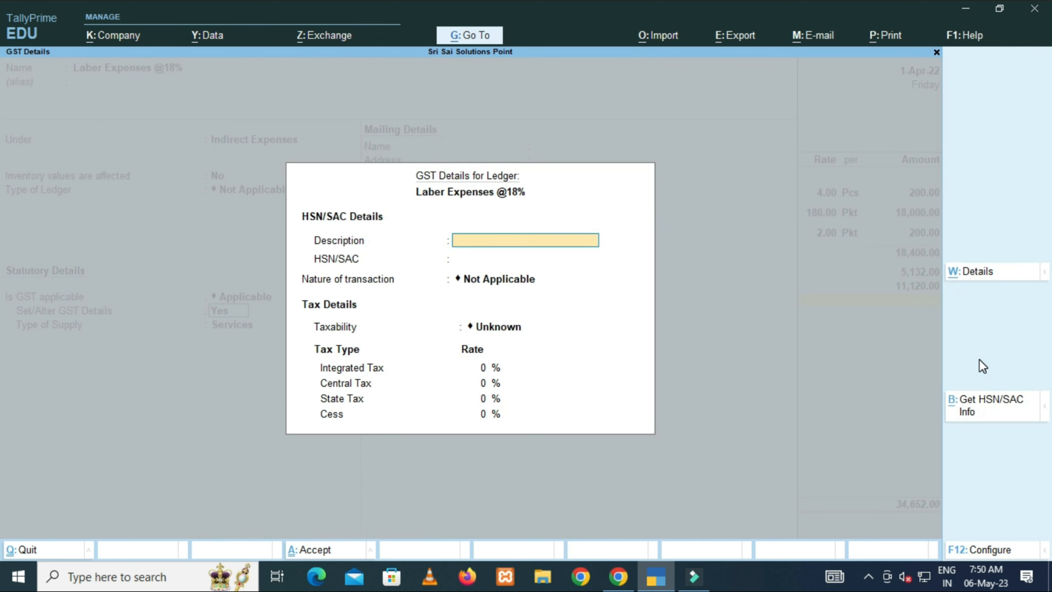
pyautogui.press('Return')
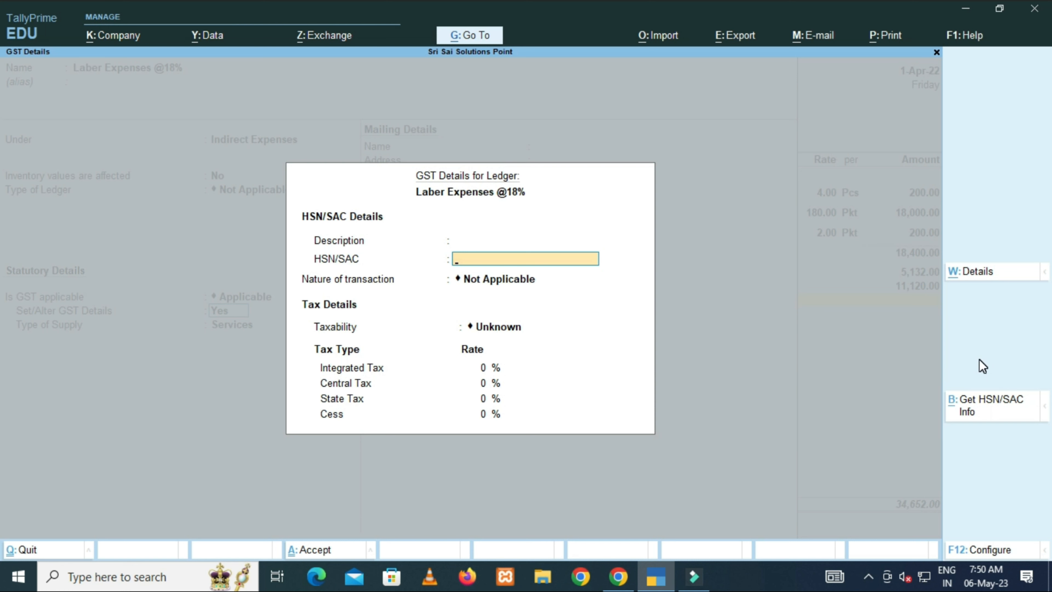
pyautogui.write('07856')
pyautogui.press('Return')
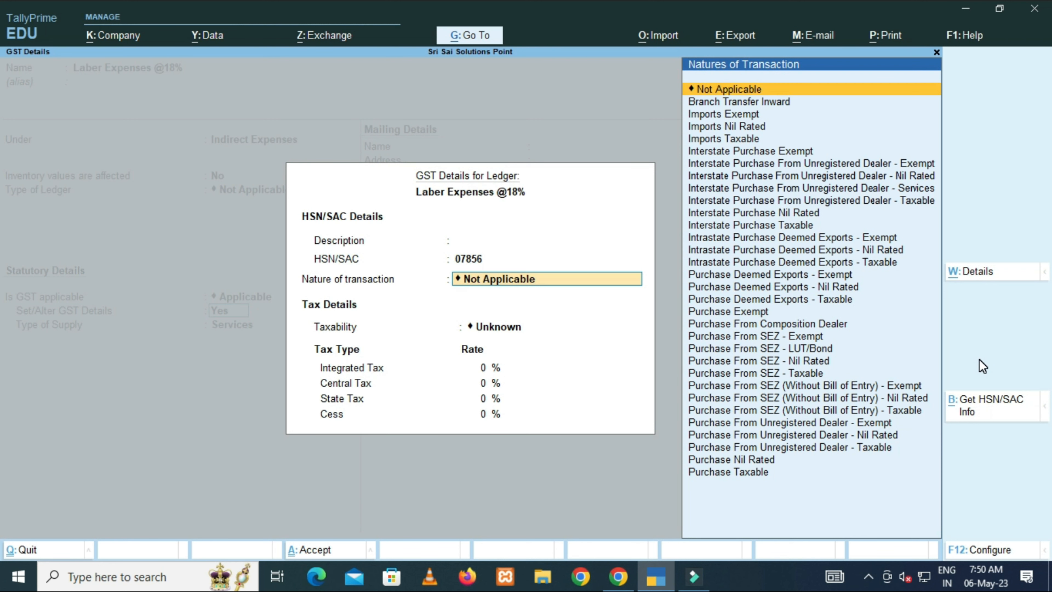
pyautogui.press('Return')
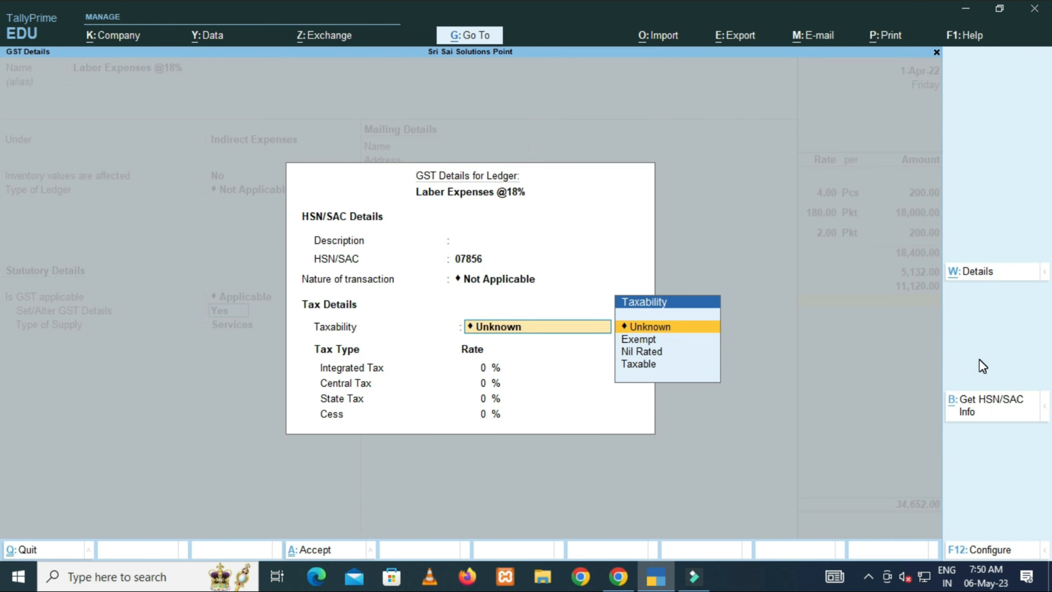
# Make the ledger Taxable at 18% integrated tax with 0% cess, and save it into the voucher
pyautogui.press('Down')
pyautogui.press('Down')
pyautogui.press('Down')
pyautogui.press('Return')
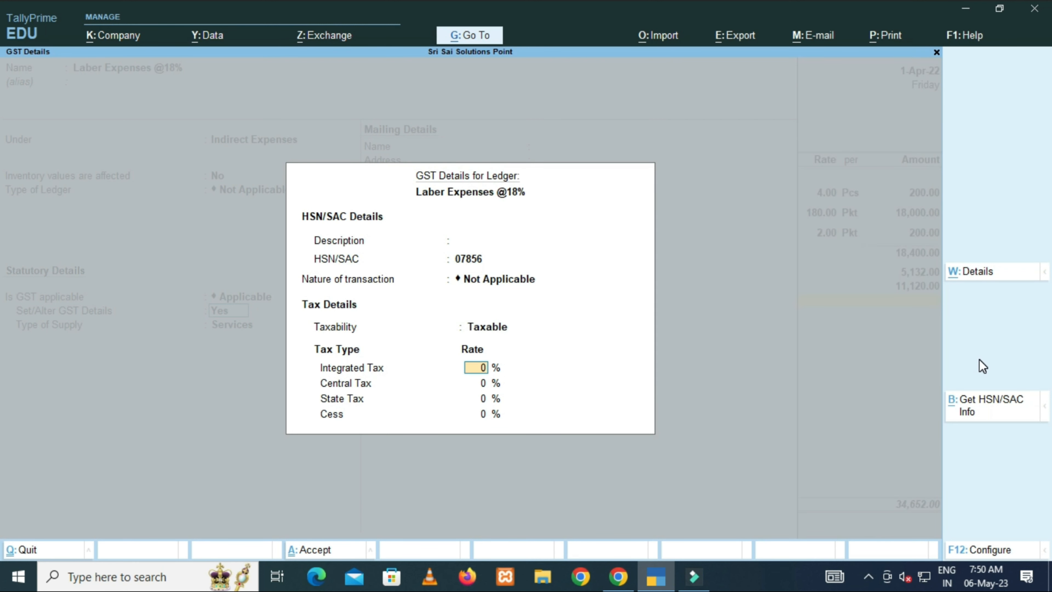
pyautogui.write('18')
pyautogui.press('Return')
pyautogui.press('Return')
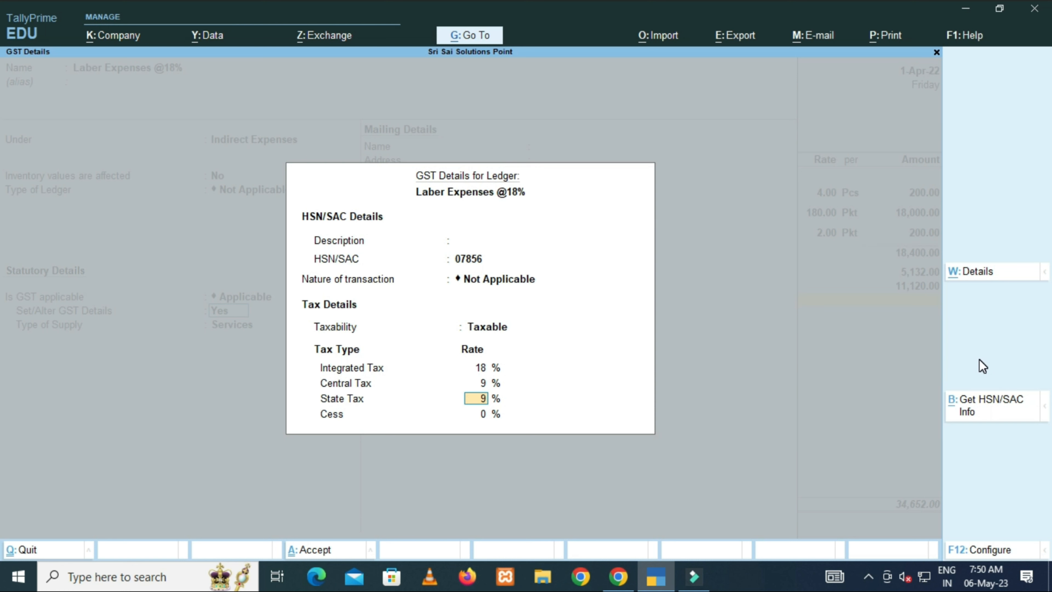
pyautogui.press('Return')
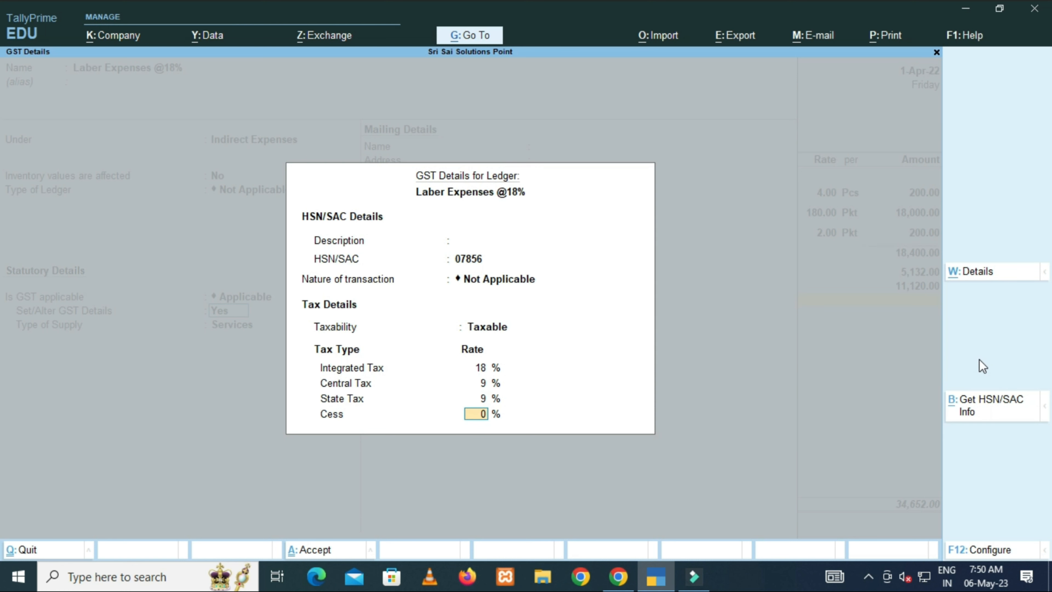
pyautogui.press('Return')
pyautogui.press('Return')
pyautogui.press('Return')
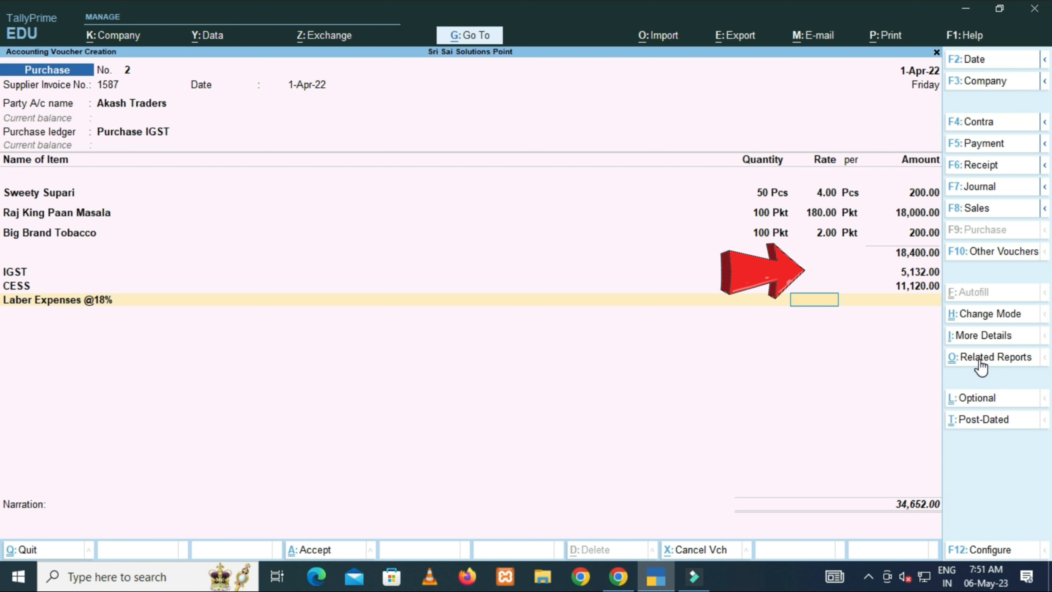
pyautogui.press('Return')
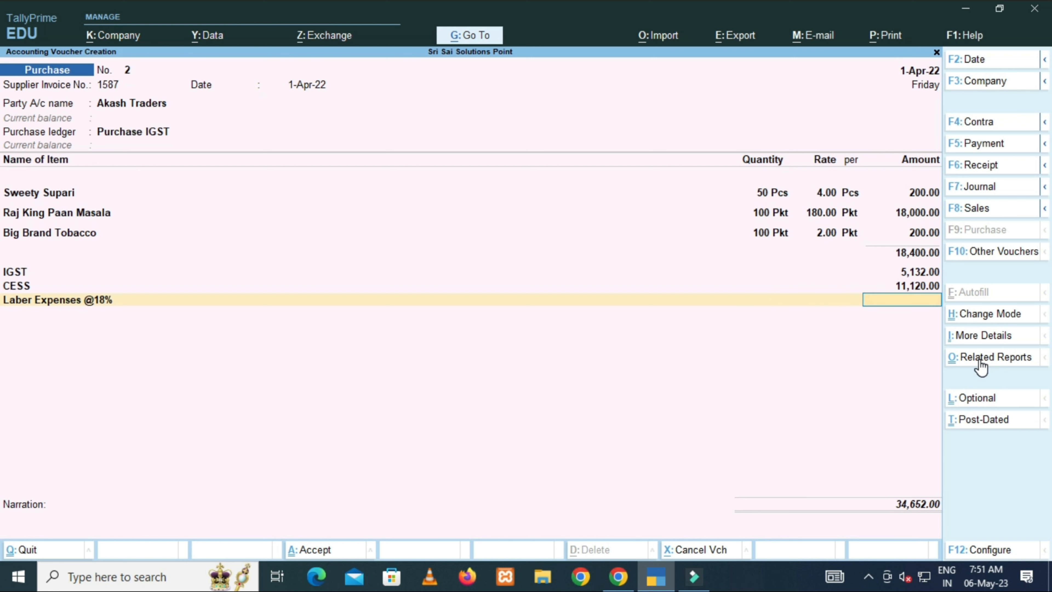
pyautogui.write('200')
pyautogui.press('Return')
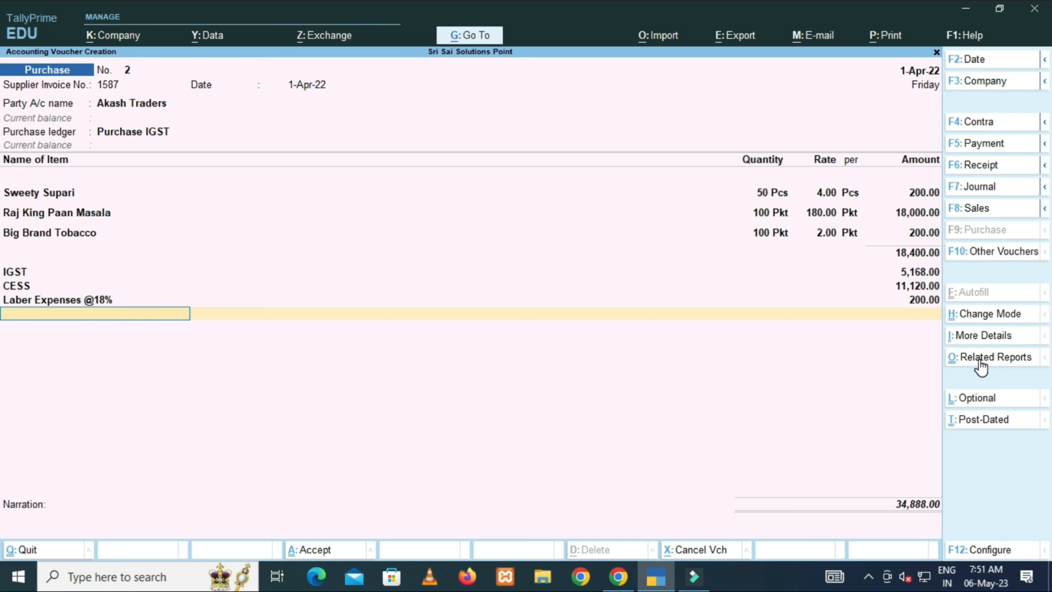
pyautogui.press('Return')
pyautogui.press('Return')
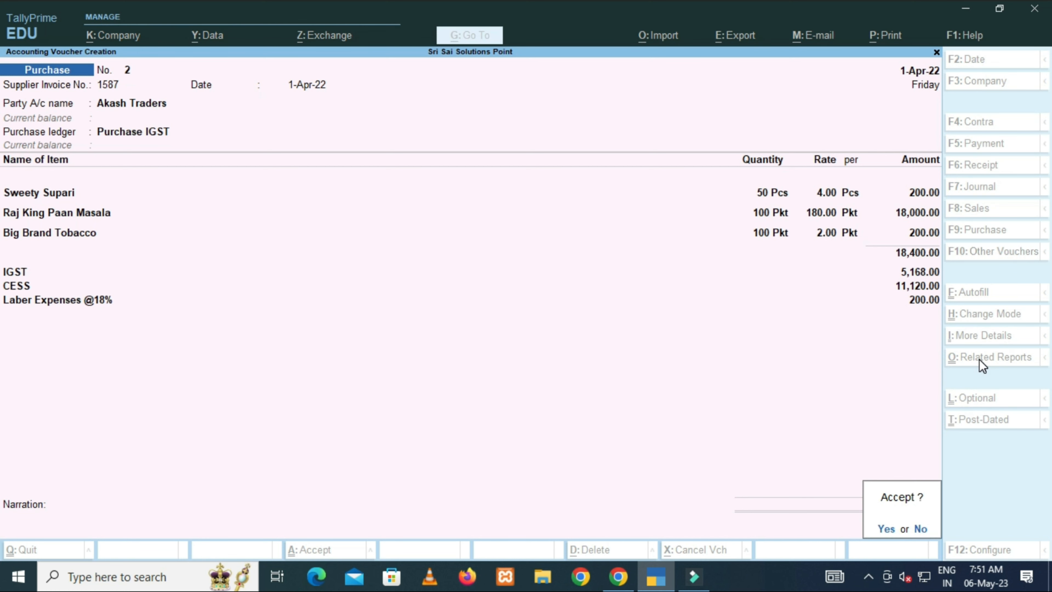
pyautogui.press('Return')
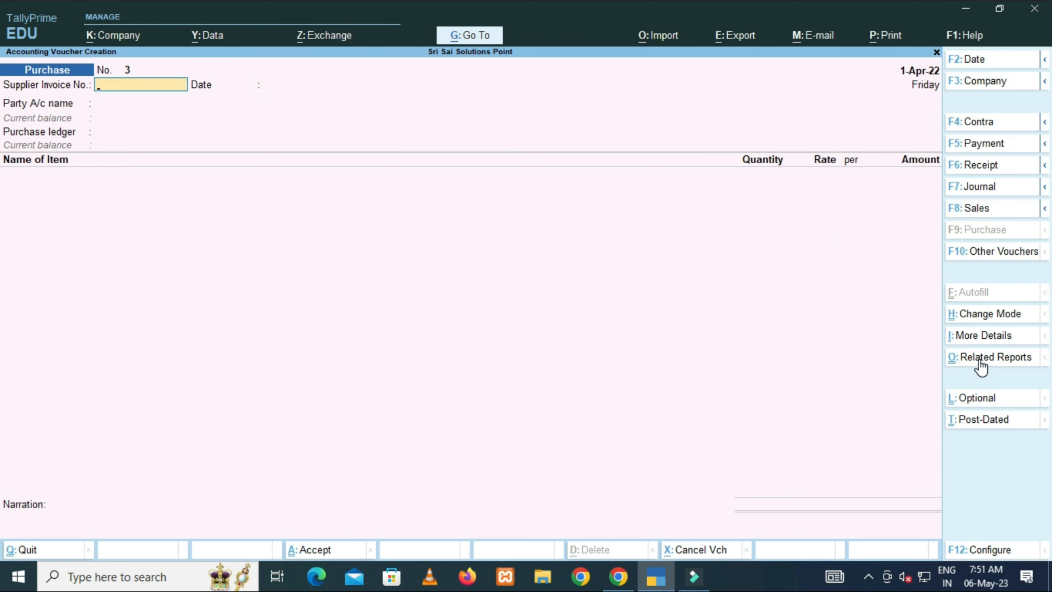